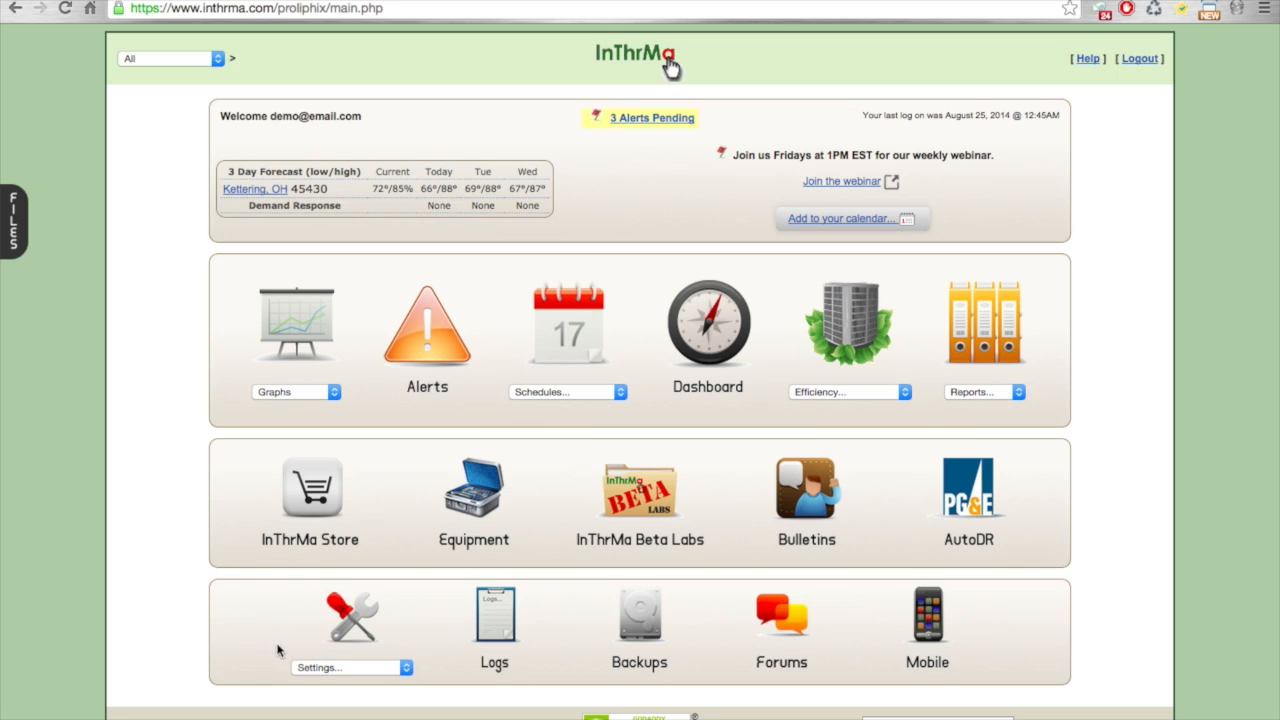
Step: Open thermostat management and bring up the blank Thermostat Details form
left_click(380, 669)
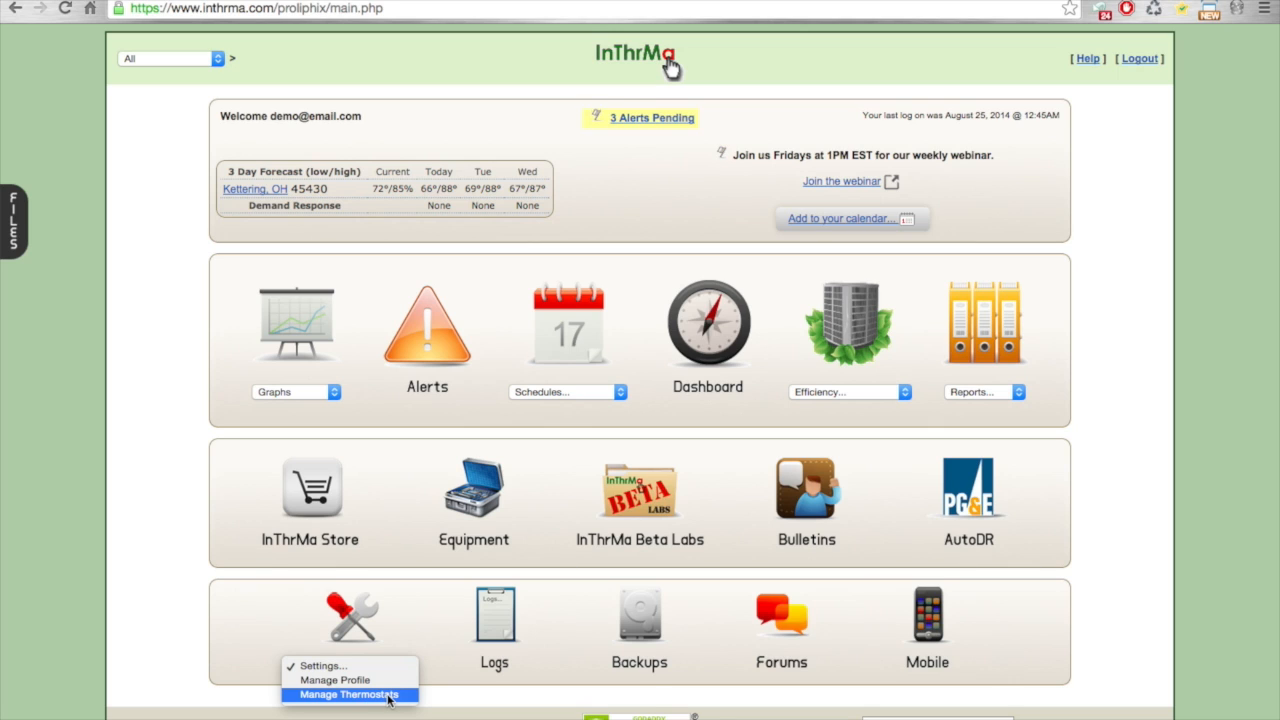
left_click(409, 699)
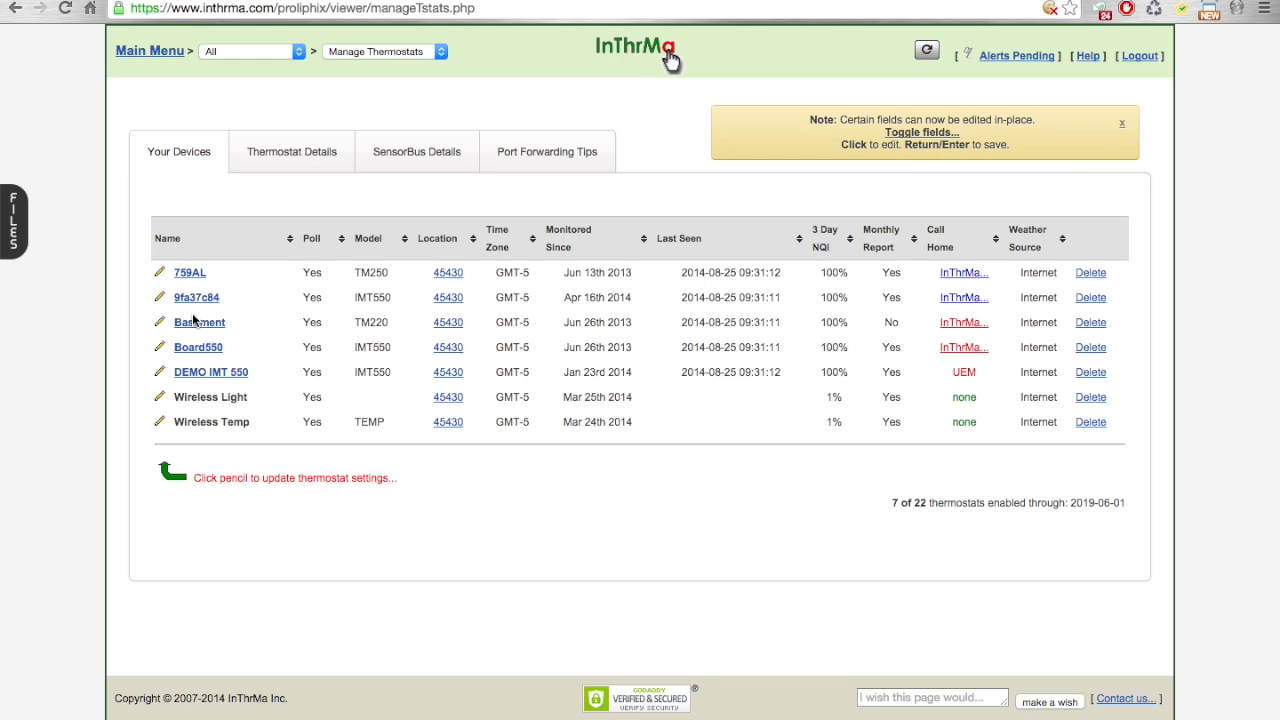
left_click(285, 149)
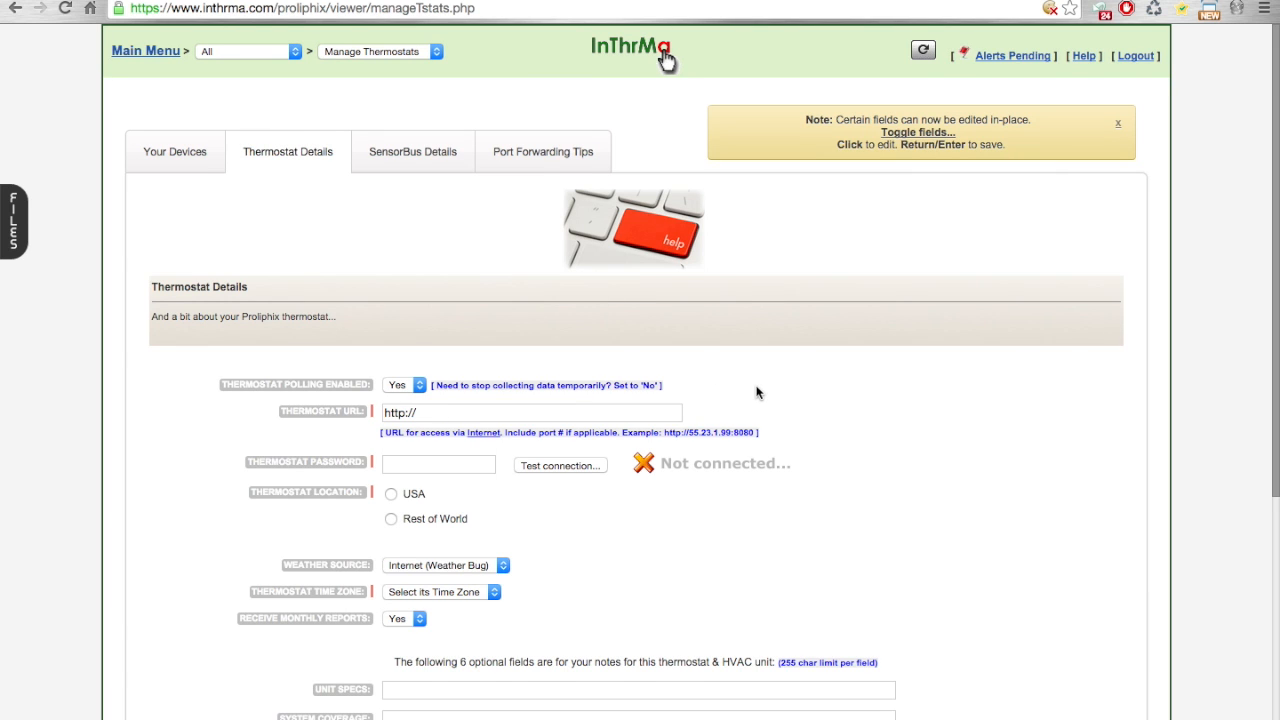
scroll(757, 392, "down", 2)
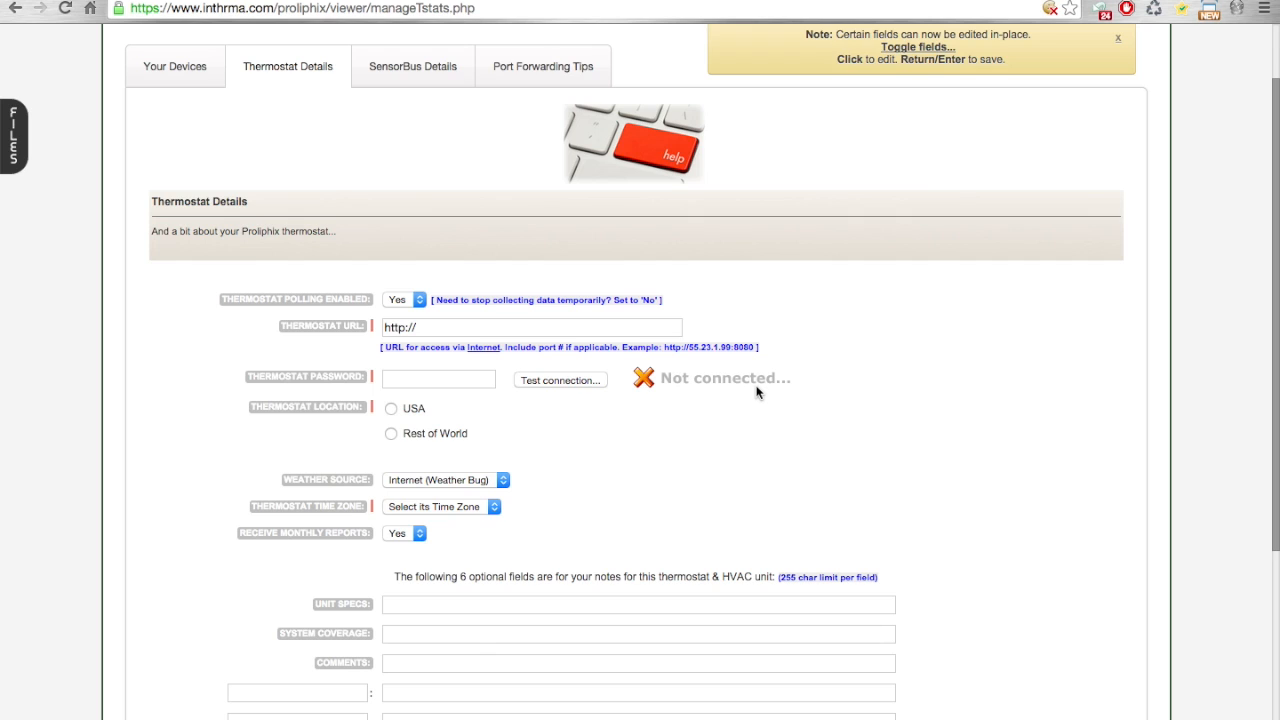
left_click(445, 329)
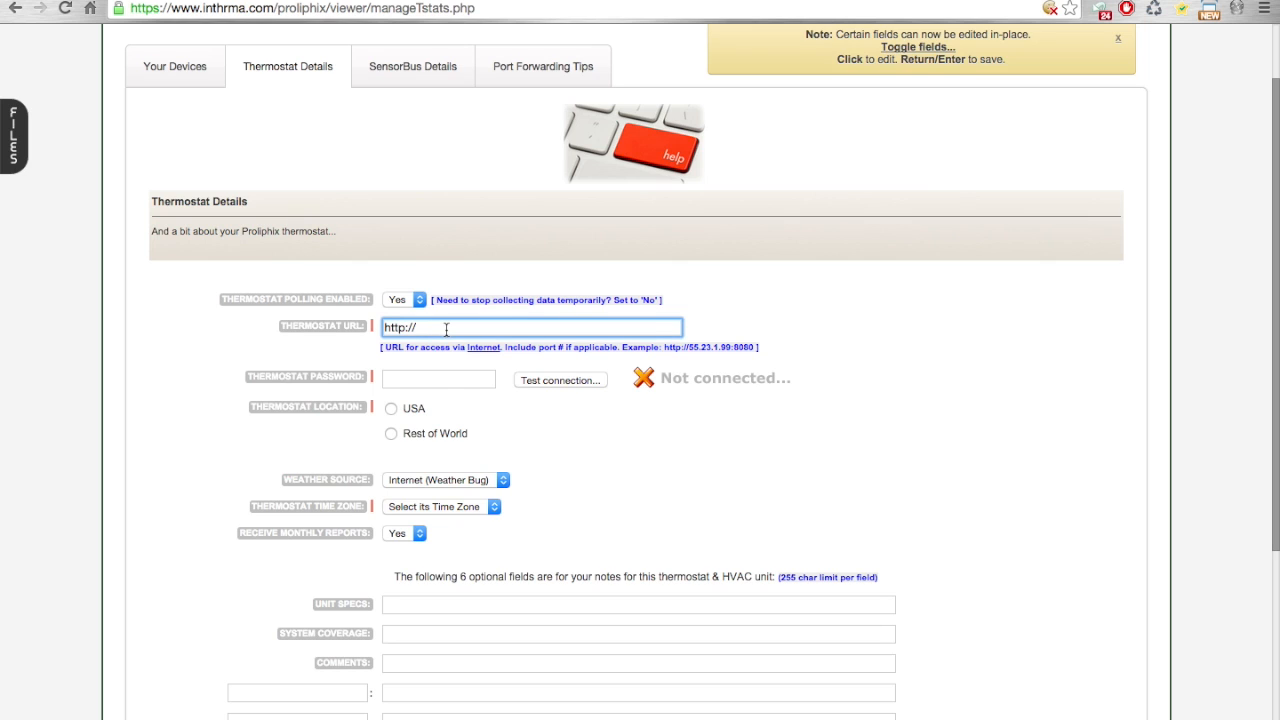
type("mandana.dyndns.org:8080")
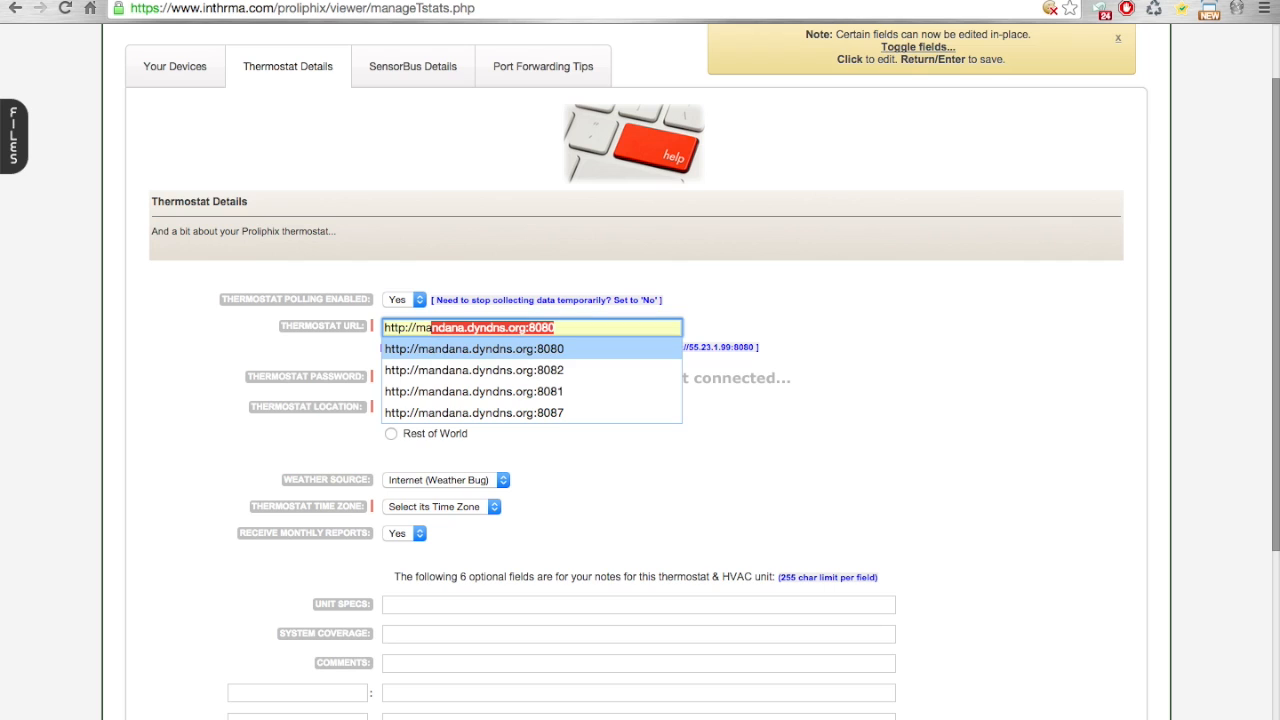
key("Tab")
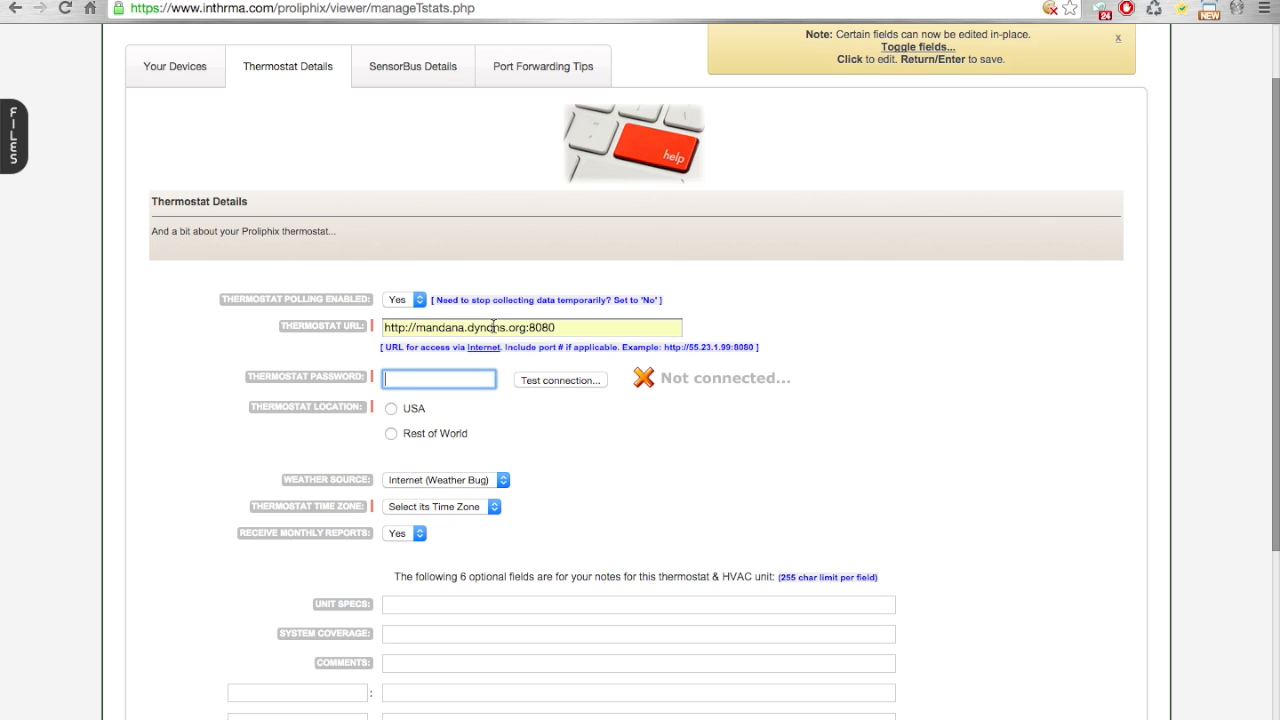
left_click_drag(416, 328, 524, 323)
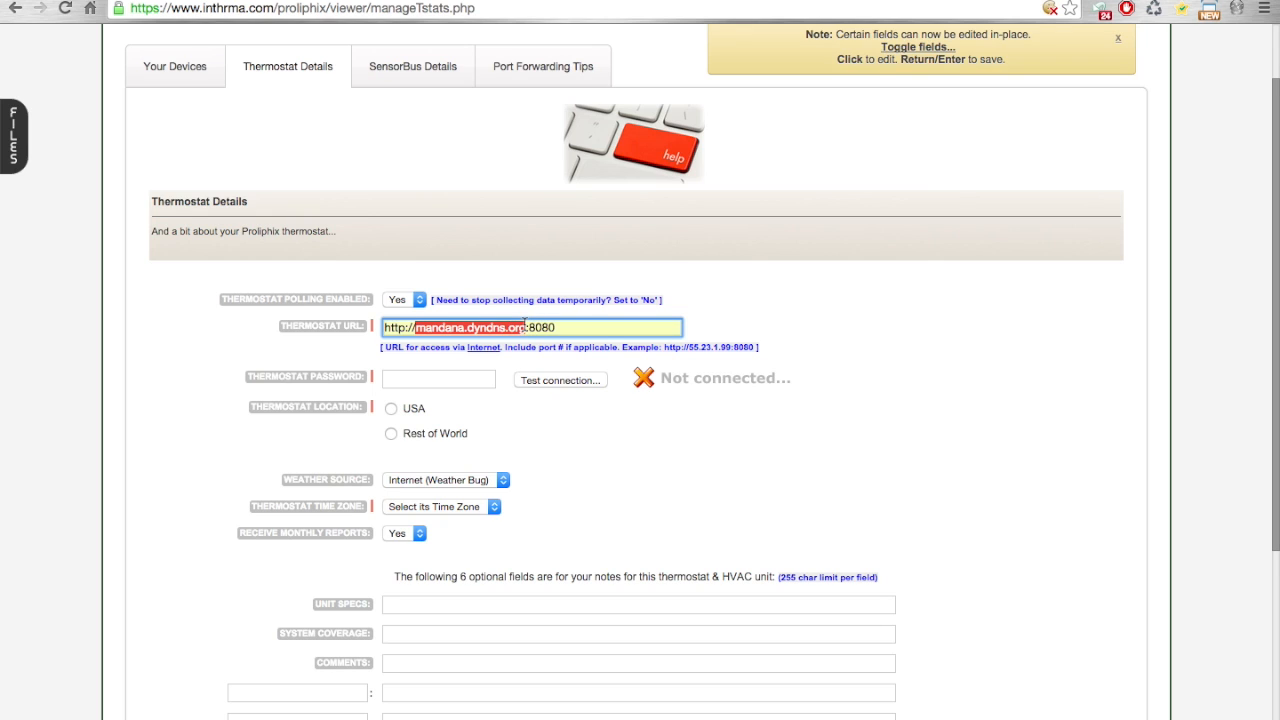
double_click(533, 327)
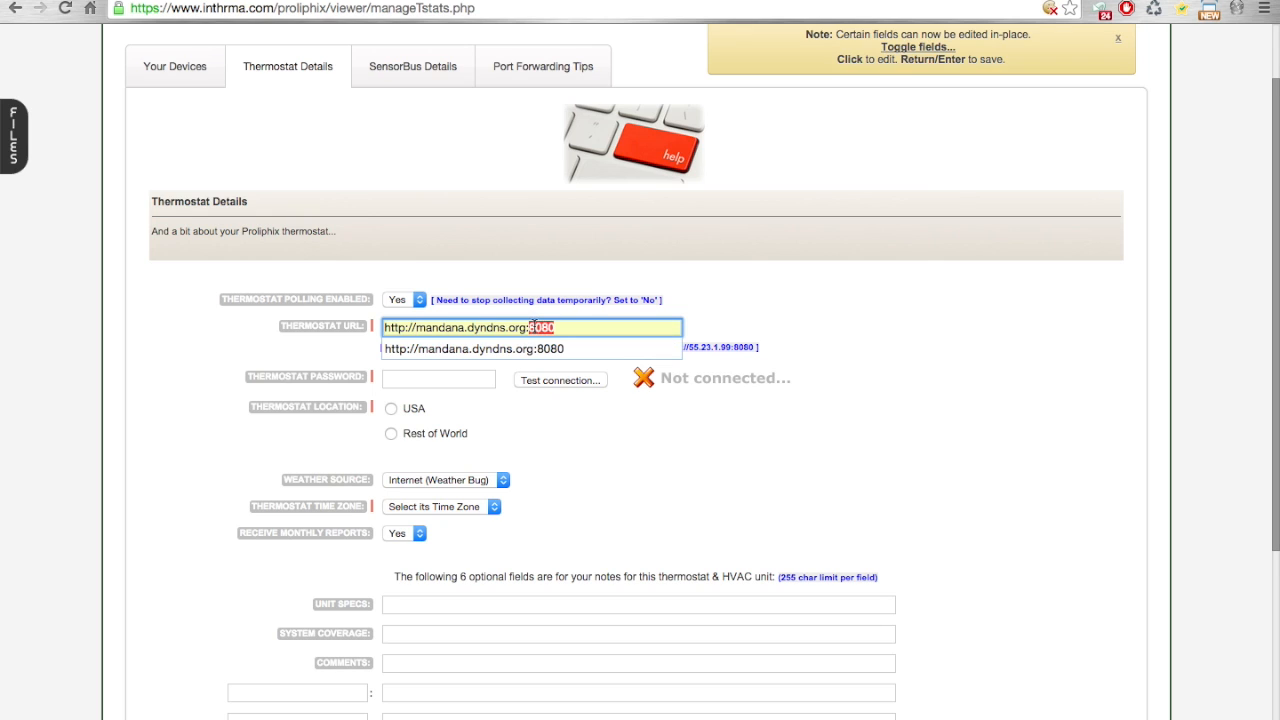
left_click(577, 303)
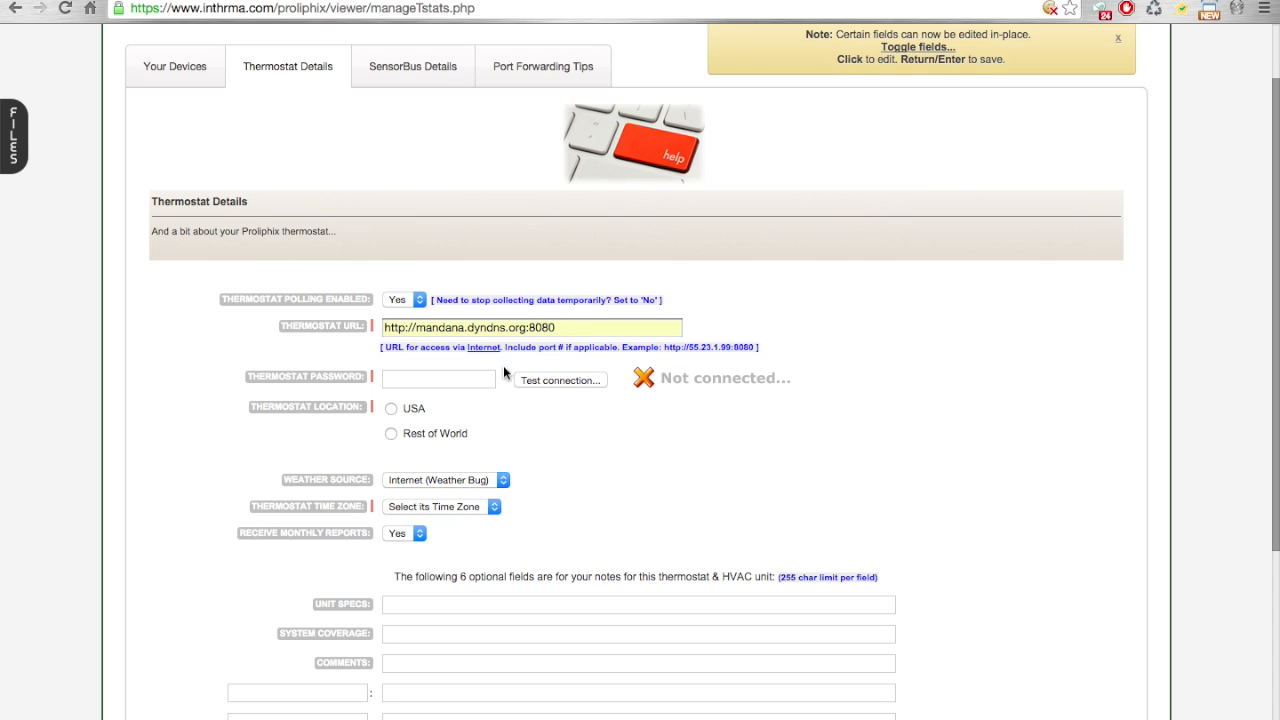
Step: Enter the thermostat password, test the connection and dismiss the result message
left_click(427, 380)
type("•••••")
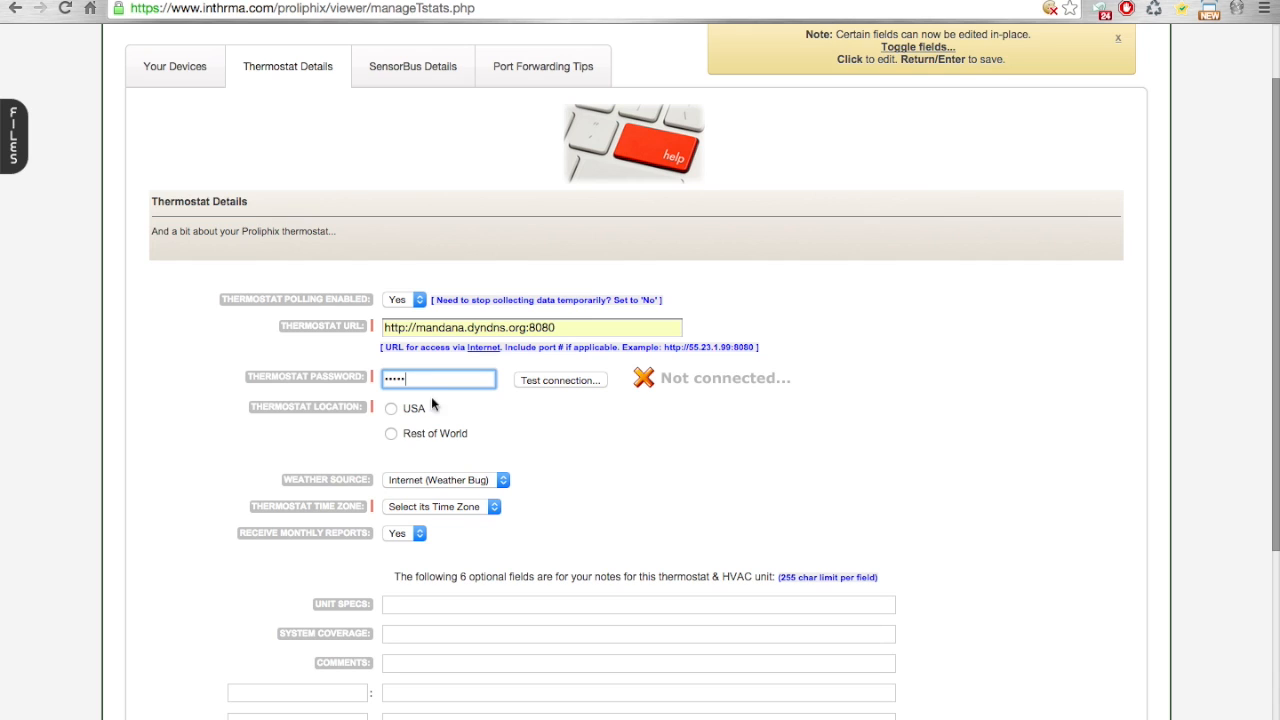
left_click(542, 376)
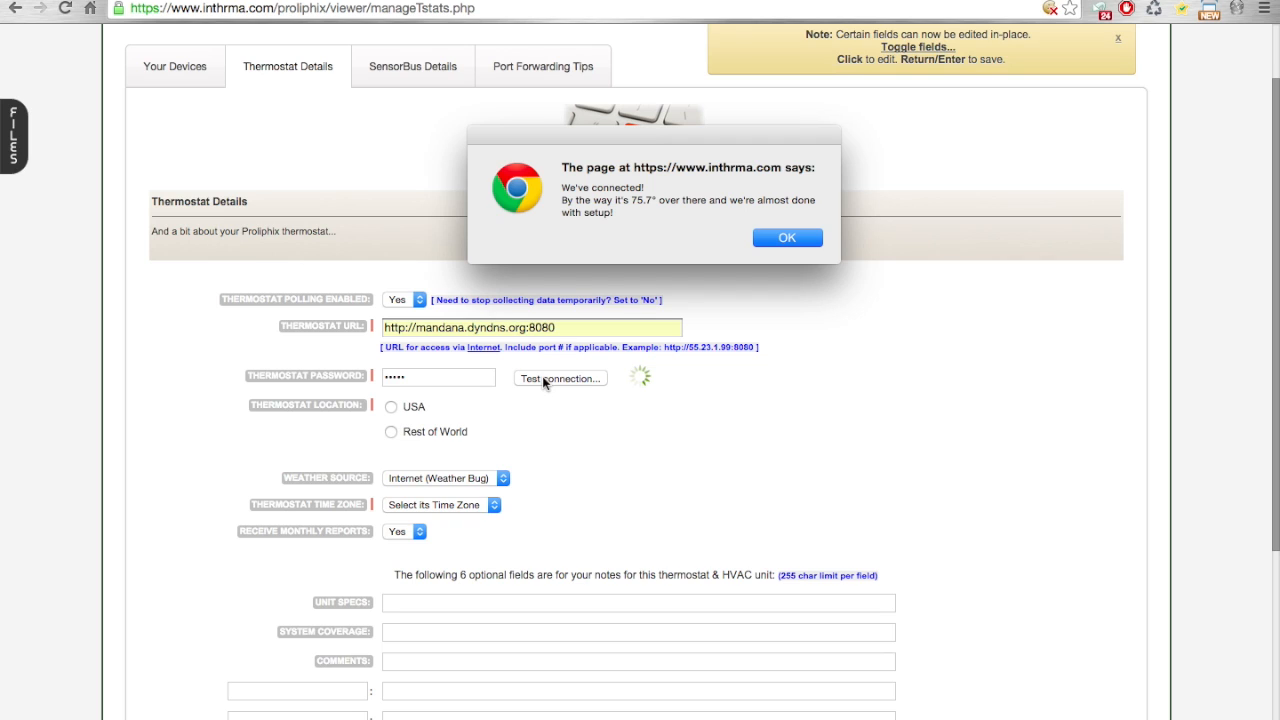
left_click(783, 238)
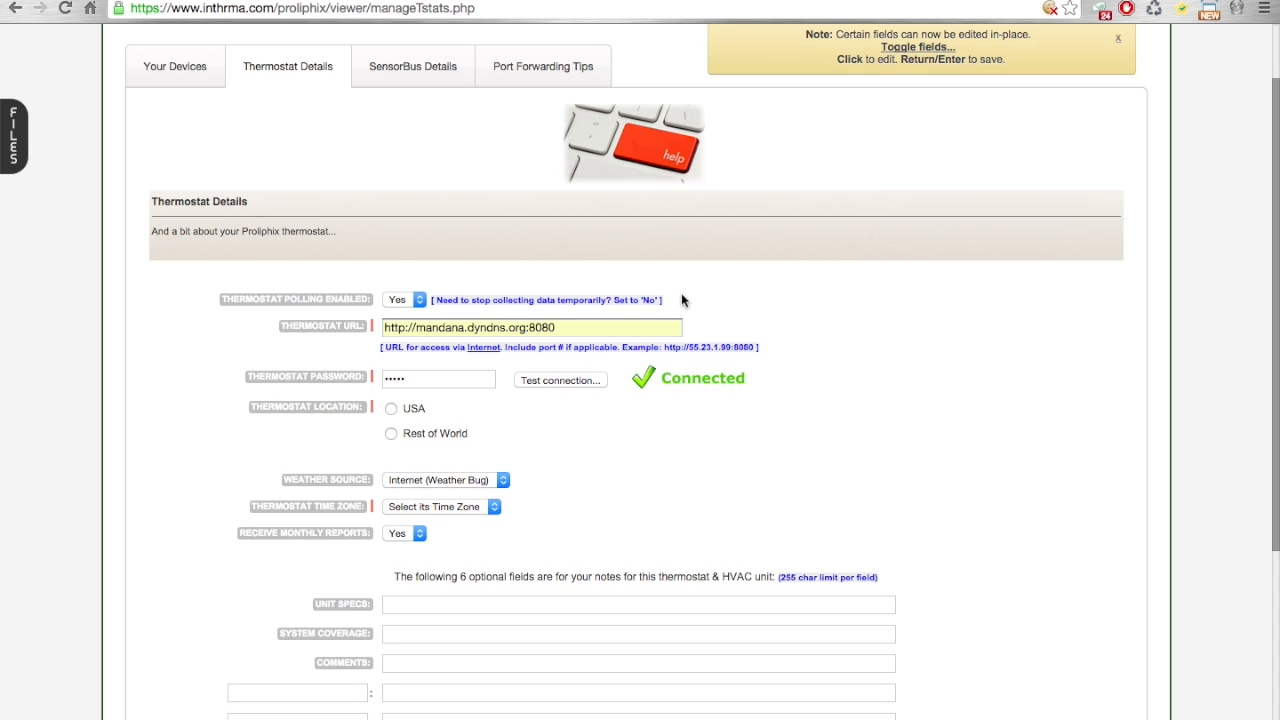
Step: Set the thermostat location to USA with zip code 45430 and the time zone to GMT-5 (Eastern)
left_click(391, 408)
left_click(482, 431)
type("4")
key("BackSpace")
type("45430")
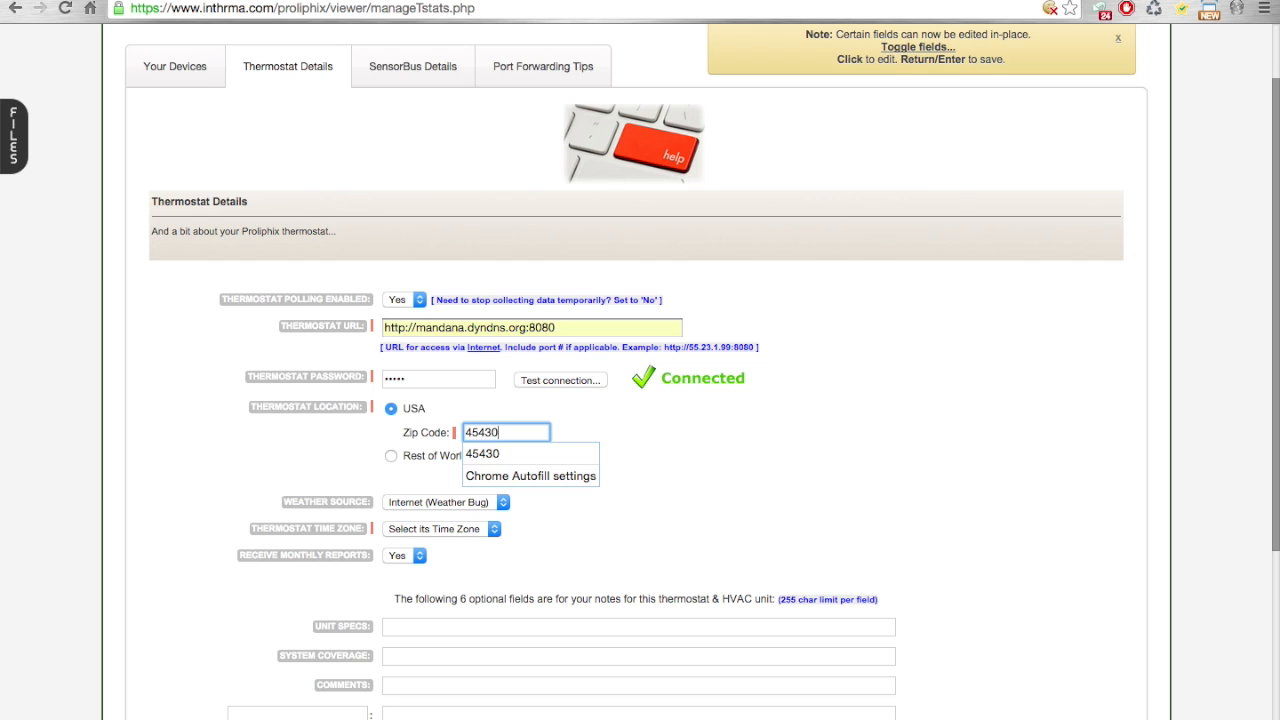
left_click(616, 452)
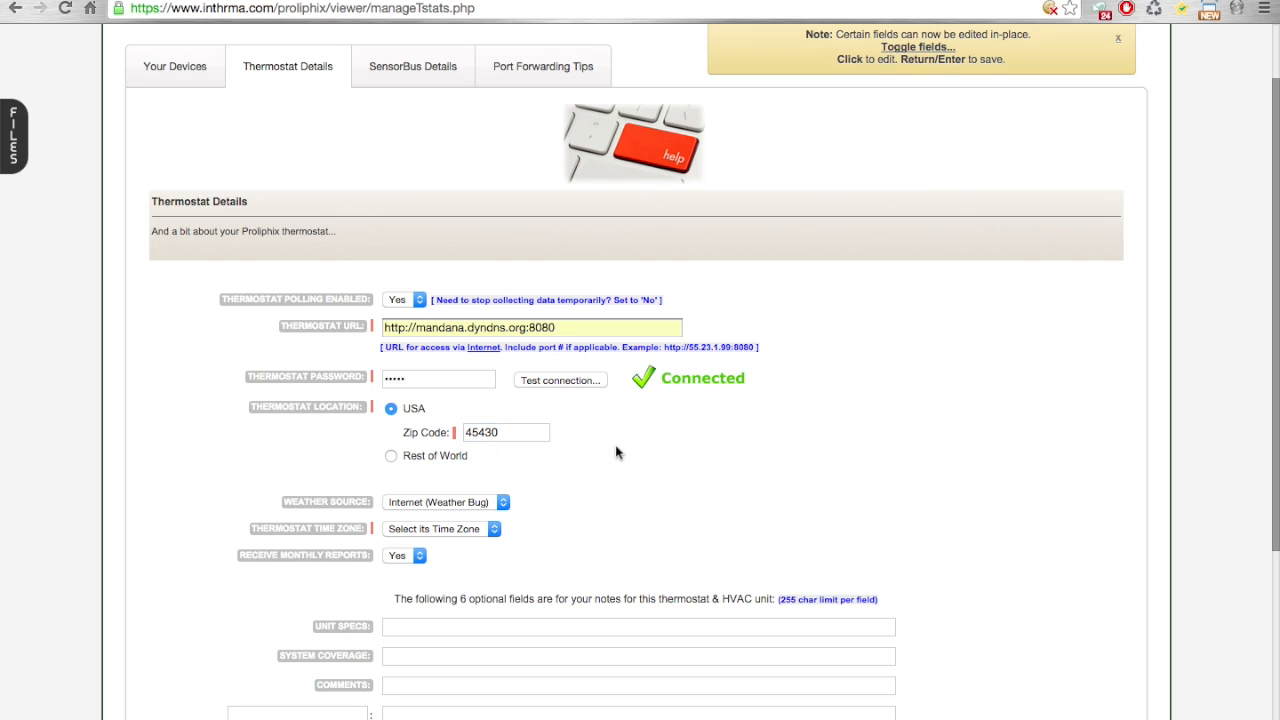
left_click(462, 529)
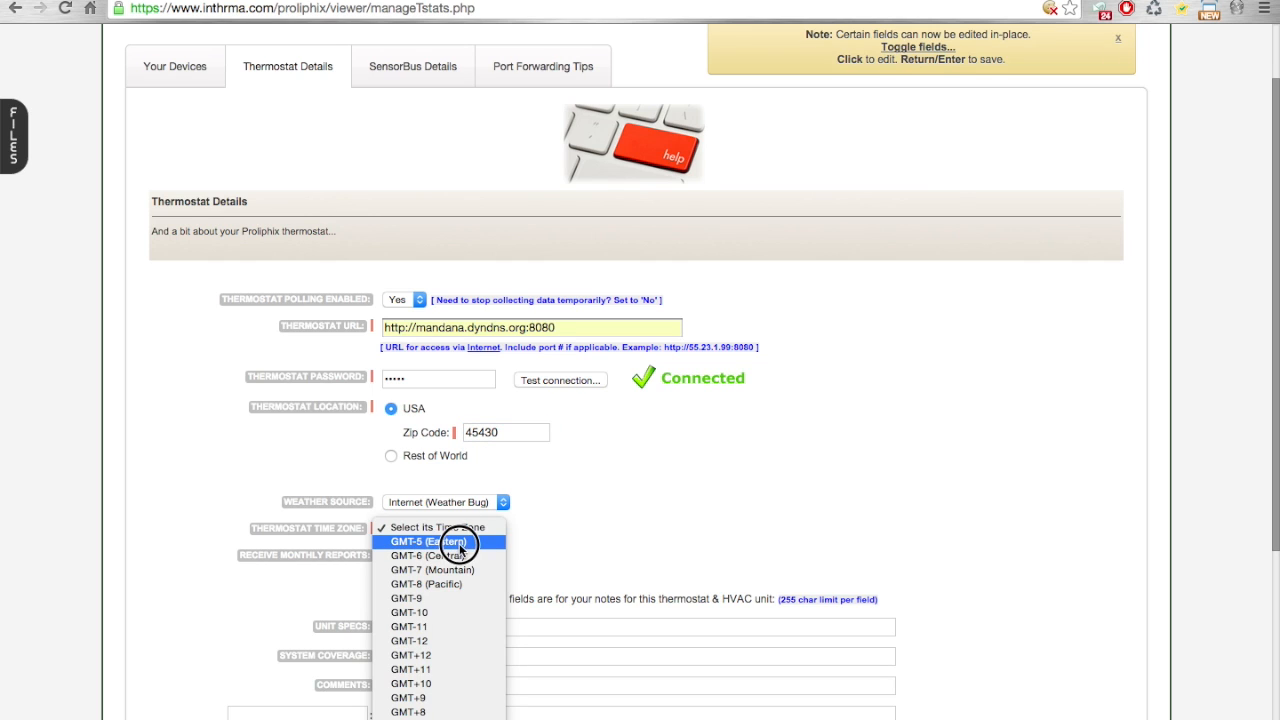
left_click(459, 543)
scroll(594, 519, "down", 3)
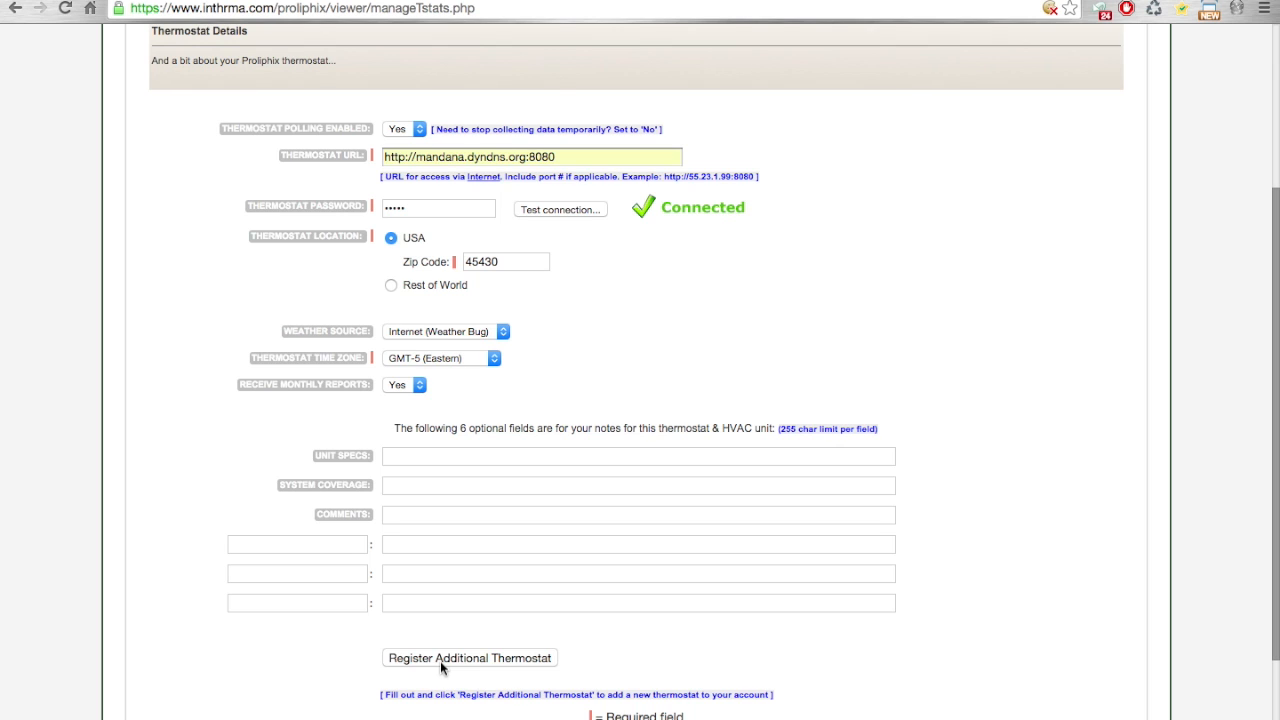
Step: Reload the thermostat management page and open the settings of device 9fa37c84 for editing
left_click(403, 8)
key("Return")
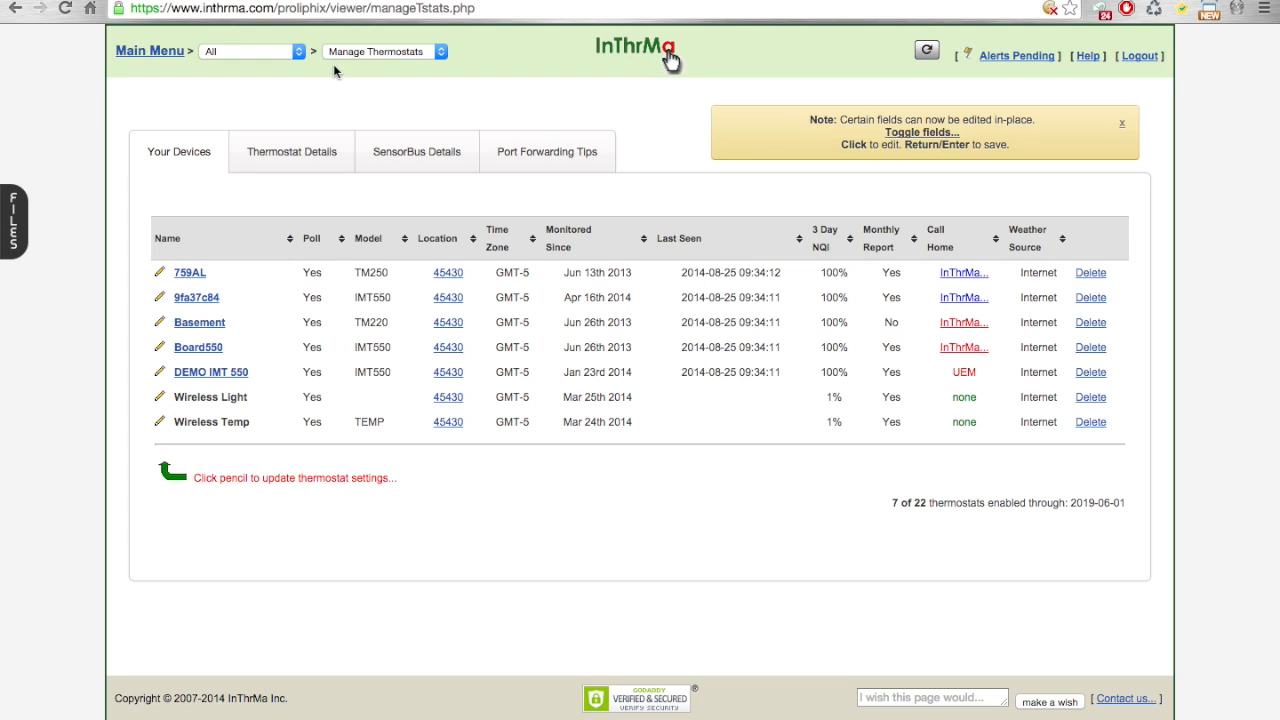
left_click(160, 302)
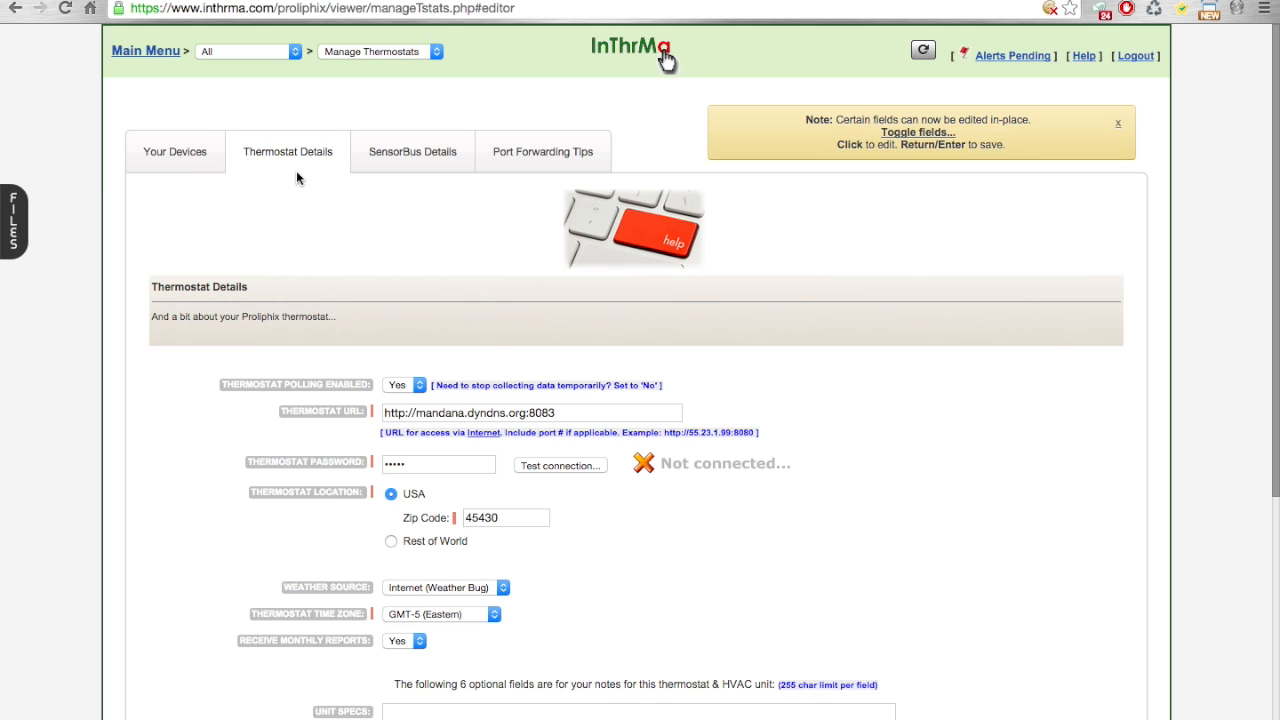
scroll(296, 171, "down", 3)
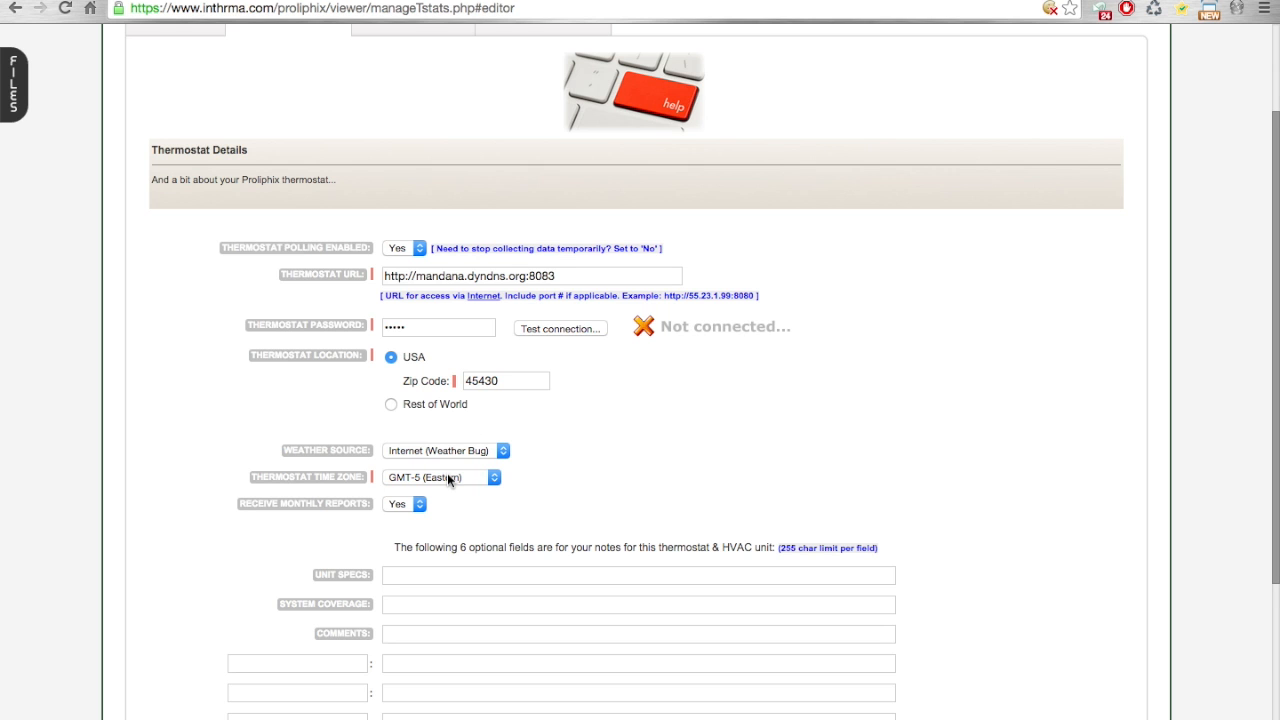
scroll(447, 477, "down", 4)
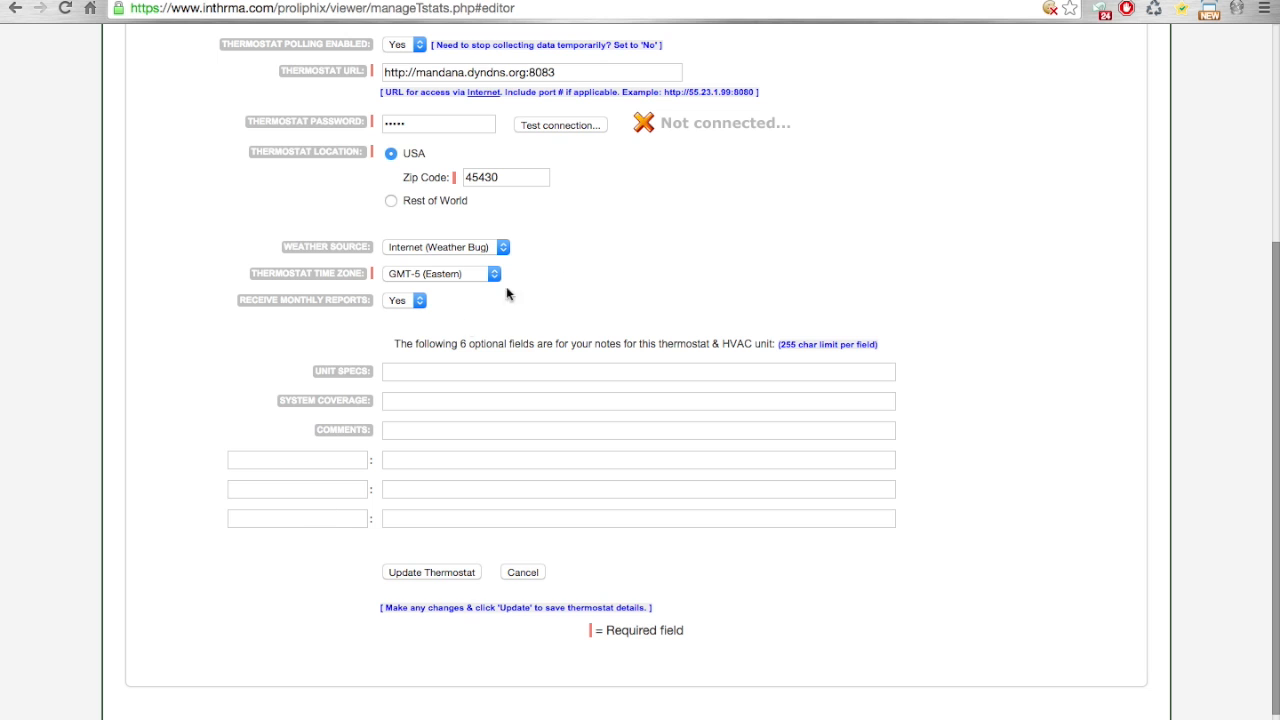
Step: Test the connection of thermostat 9fa37c84, dismiss the result message and submit the thermostat update
left_click(551, 123)
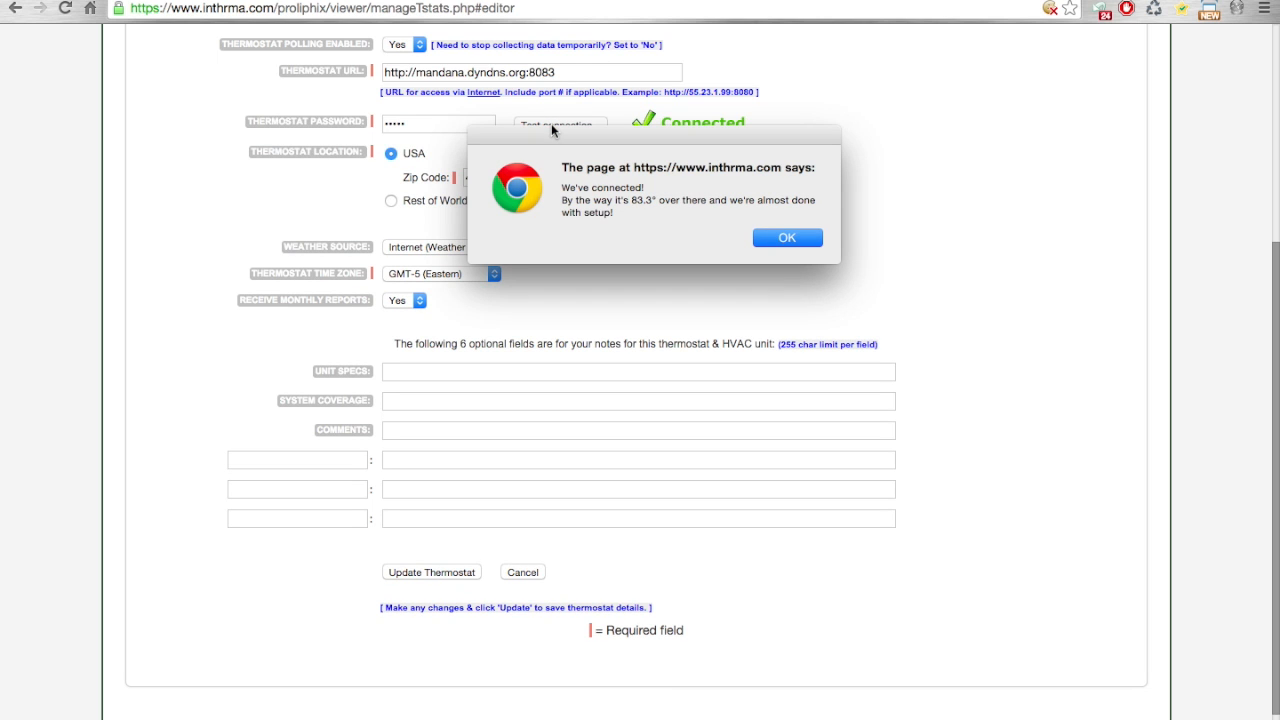
left_click(772, 237)
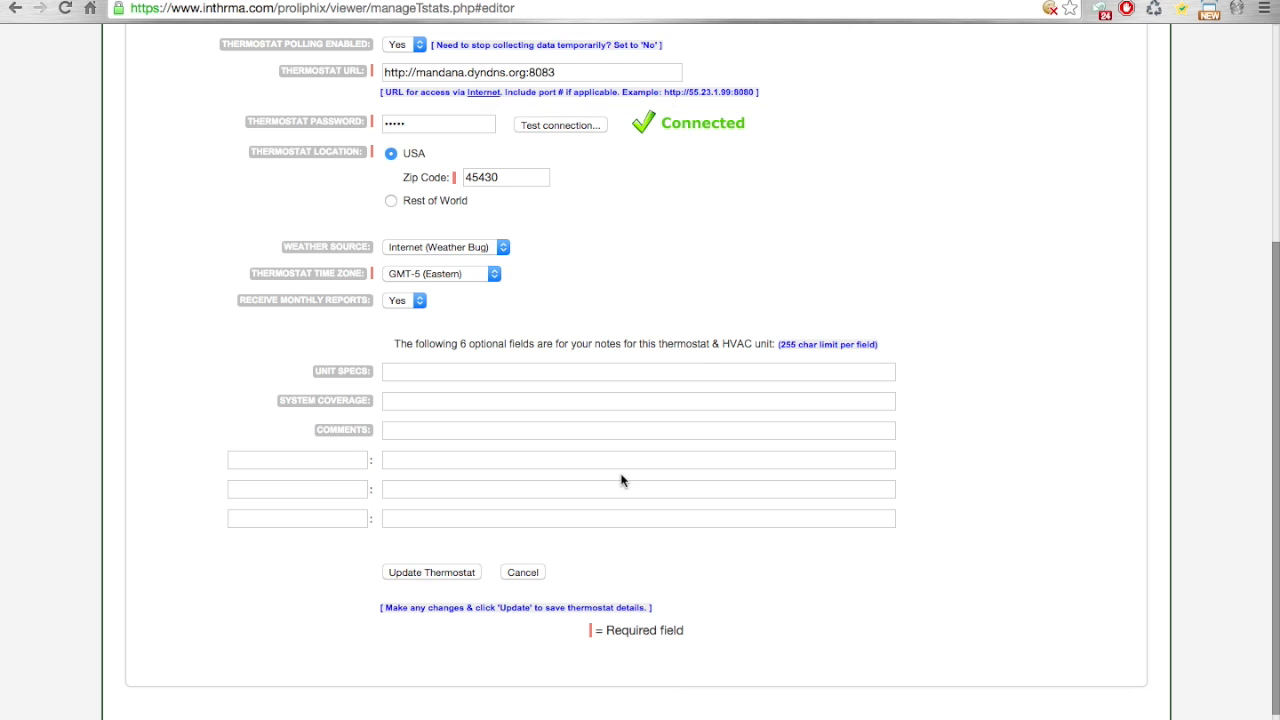
left_click(432, 572)
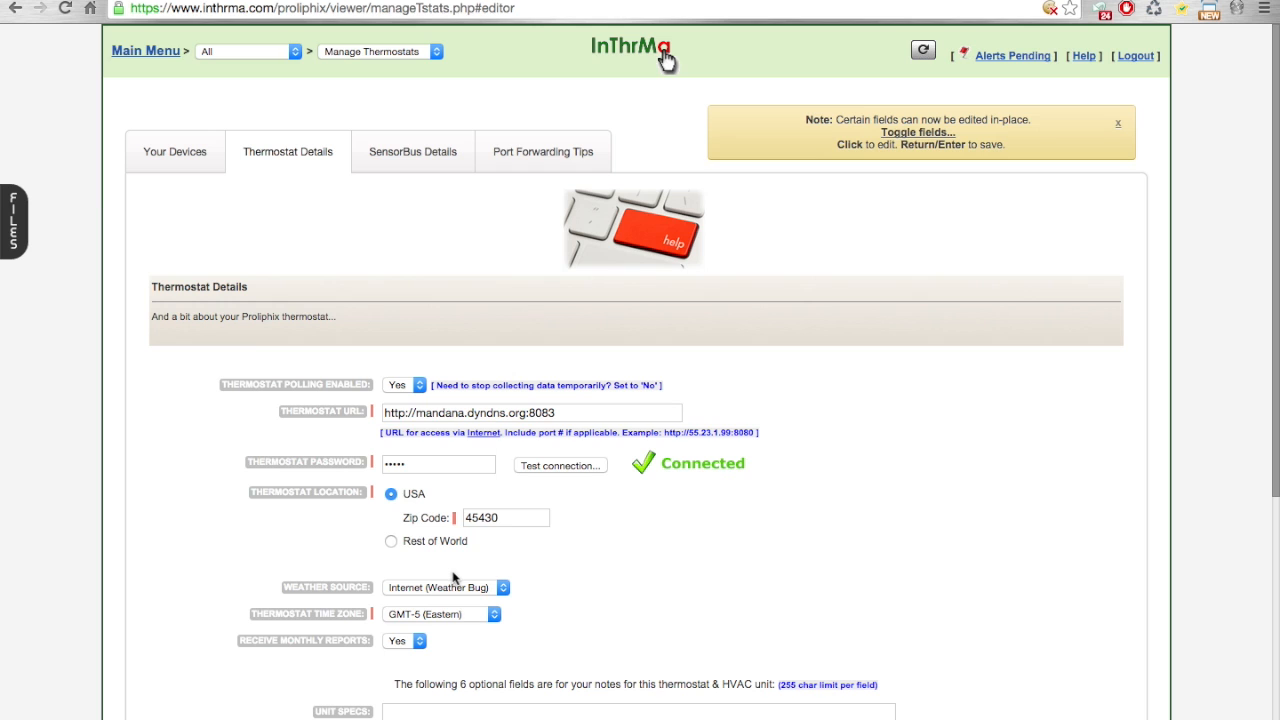
Step: Check the device list, return to the thermostat's details and examine the host address in its URL
left_click(192, 160)
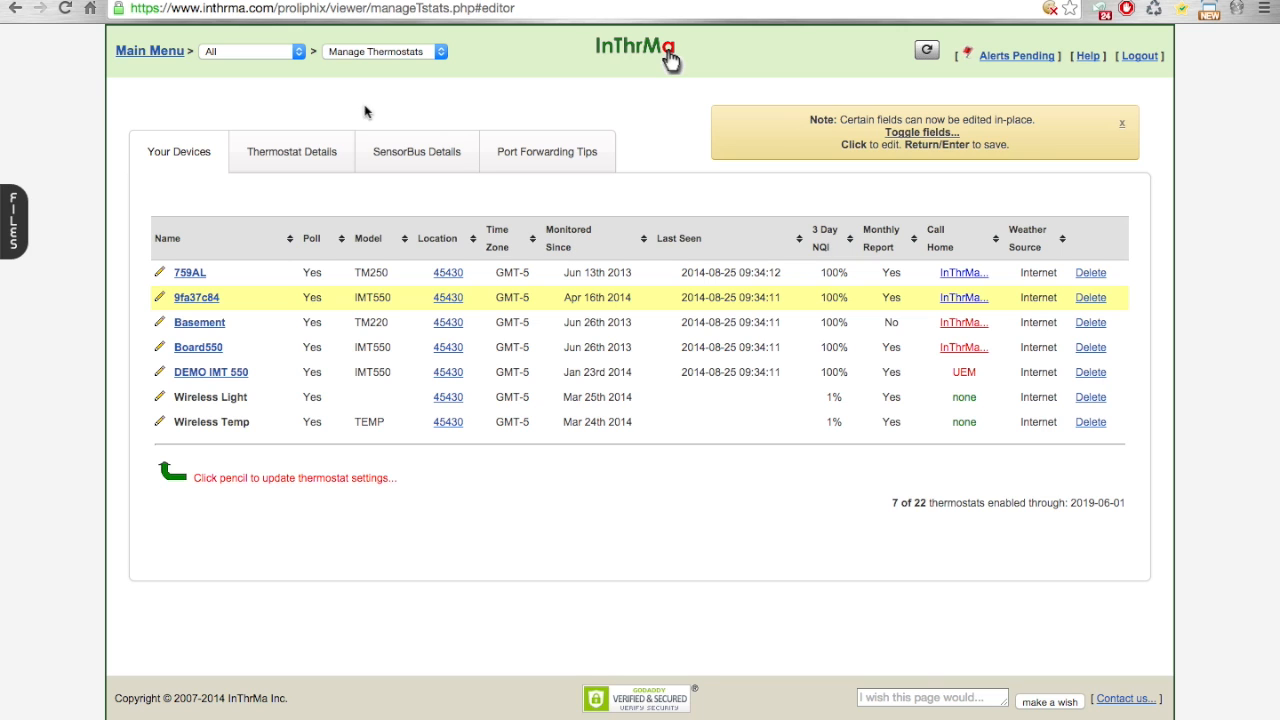
left_click(320, 145)
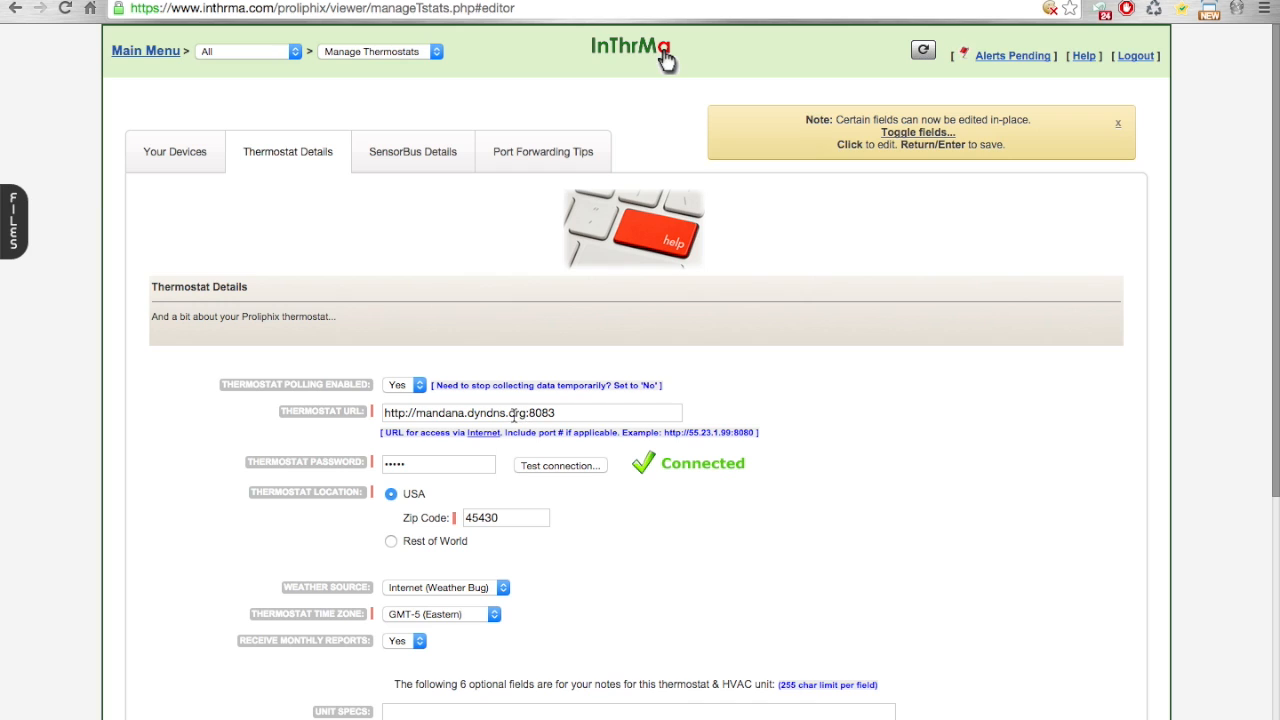
left_click_drag(527, 413, 418, 413)
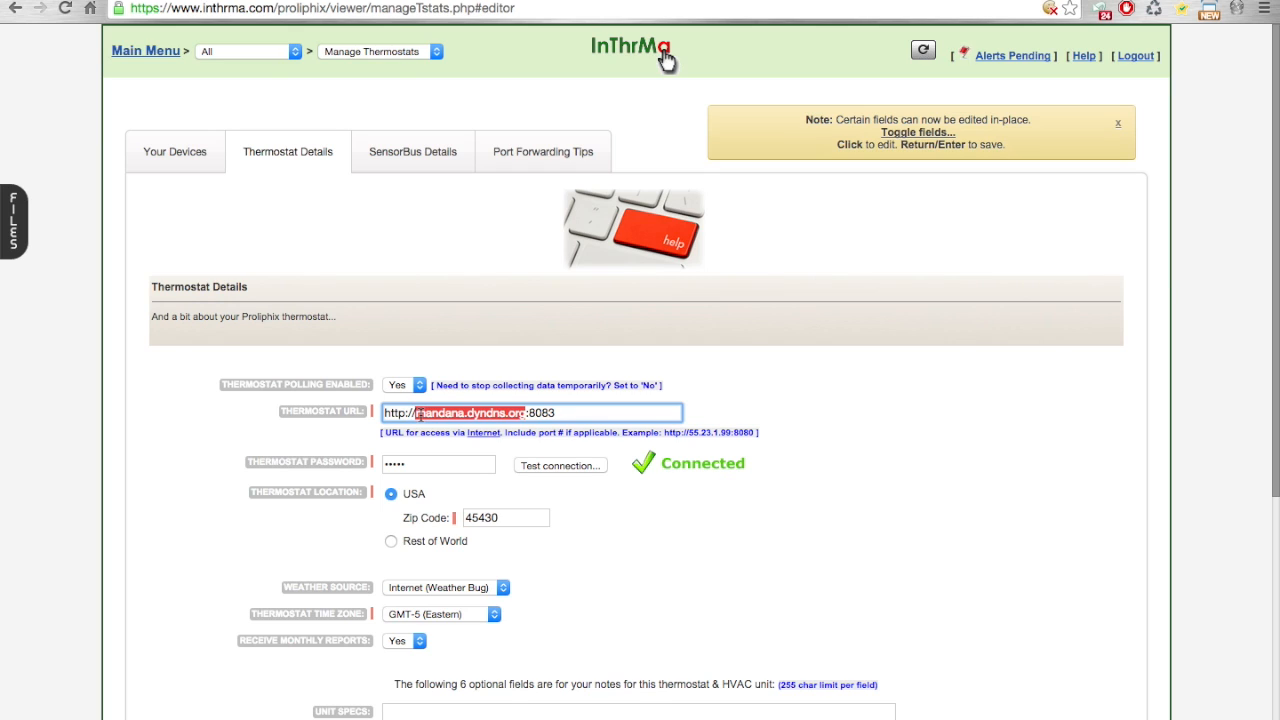
left_click(534, 413)
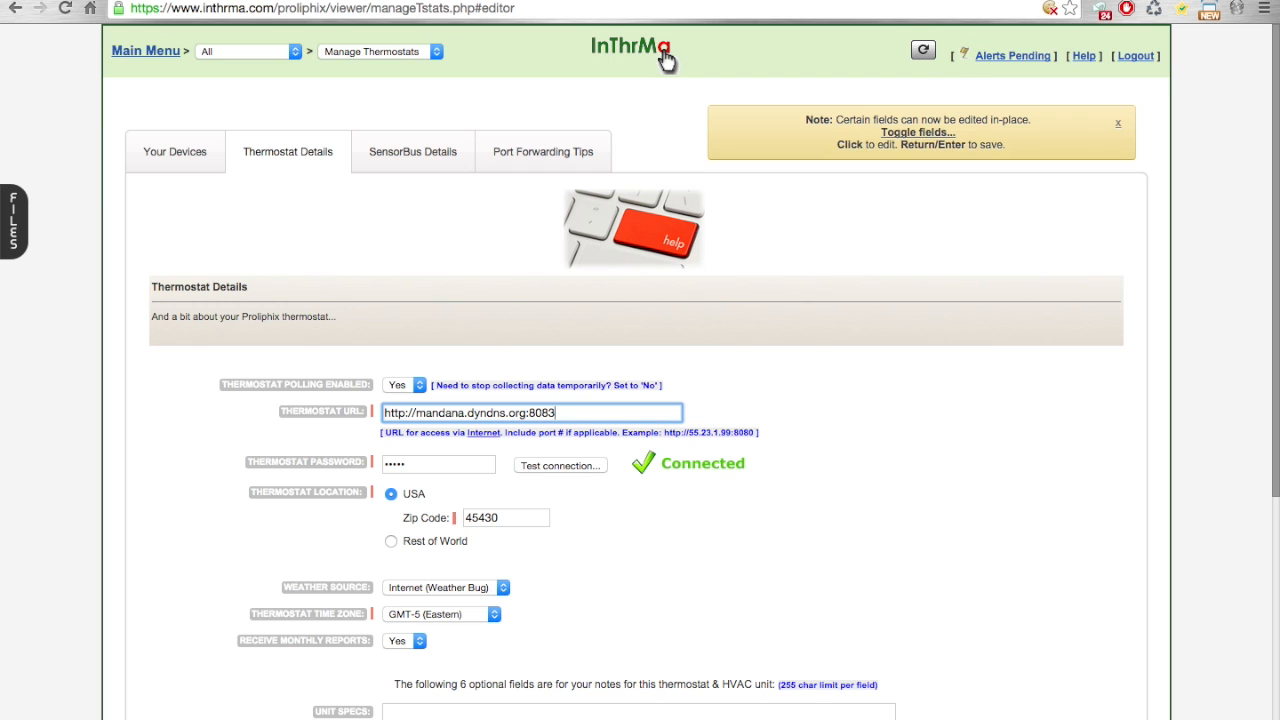
Step: Look up the public internet IP address at whatismyip.com in a new browser tab
key("ctrl+t")
type("w")
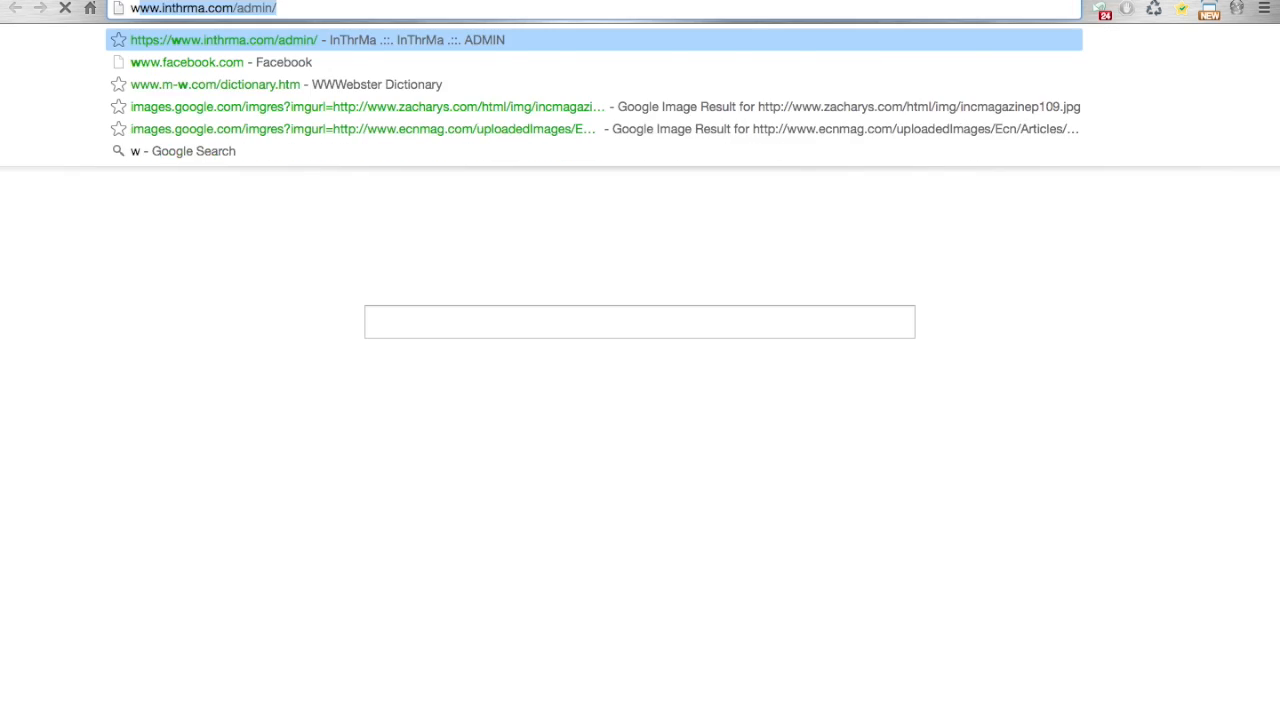
type("hatismyip.com")
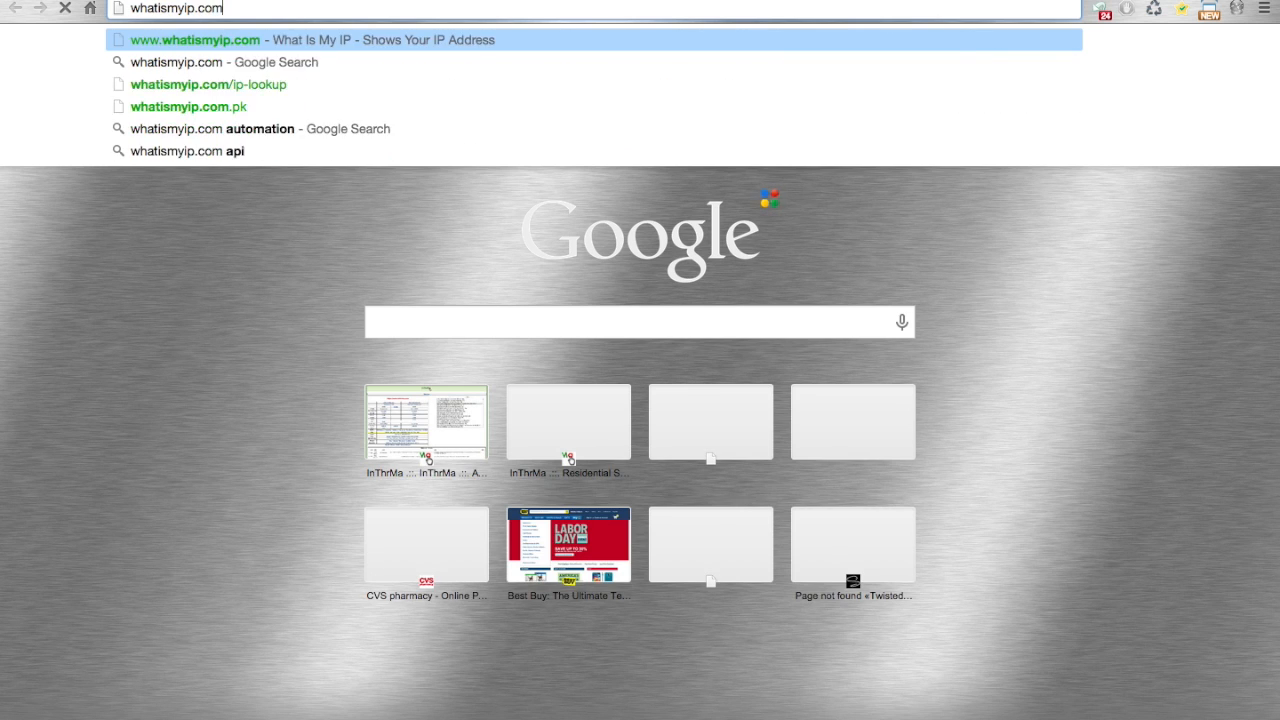
key("Return")
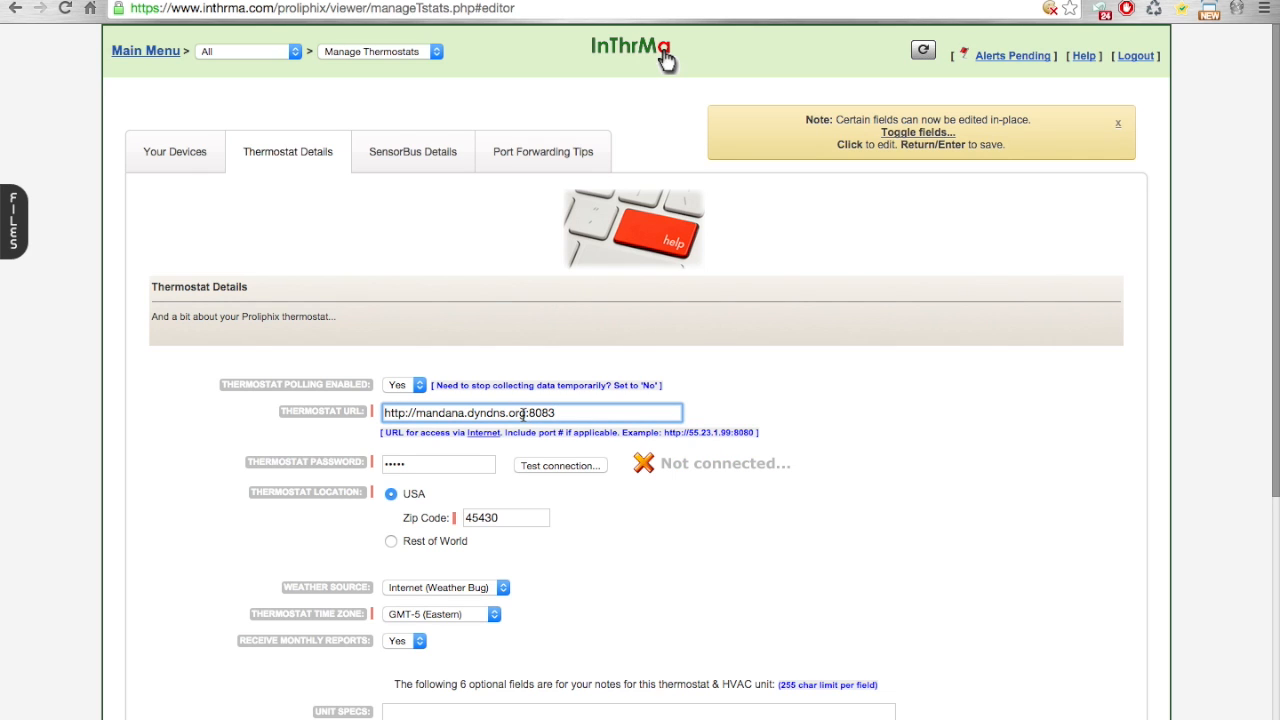
Step: Highlight the host part of the thermostat URL, then read the account setup and port forwarding tips and close them
left_click_drag(526, 413, 414, 413)
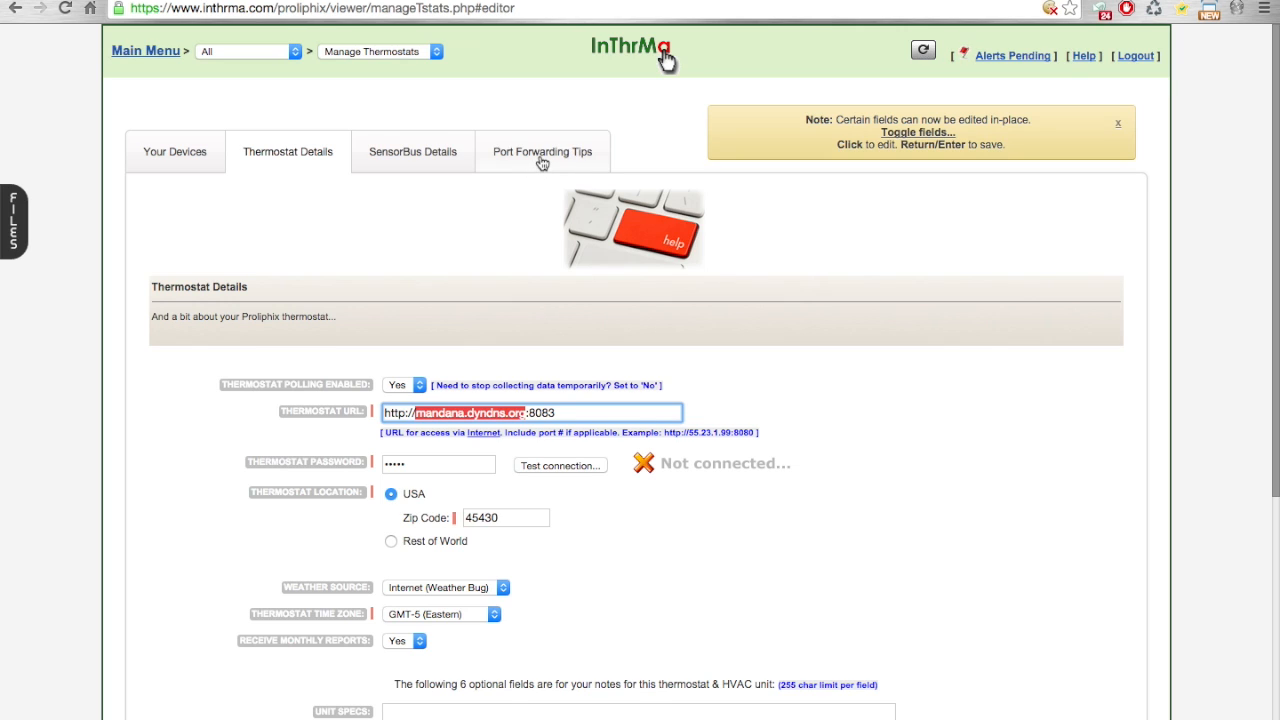
left_click(616, 227)
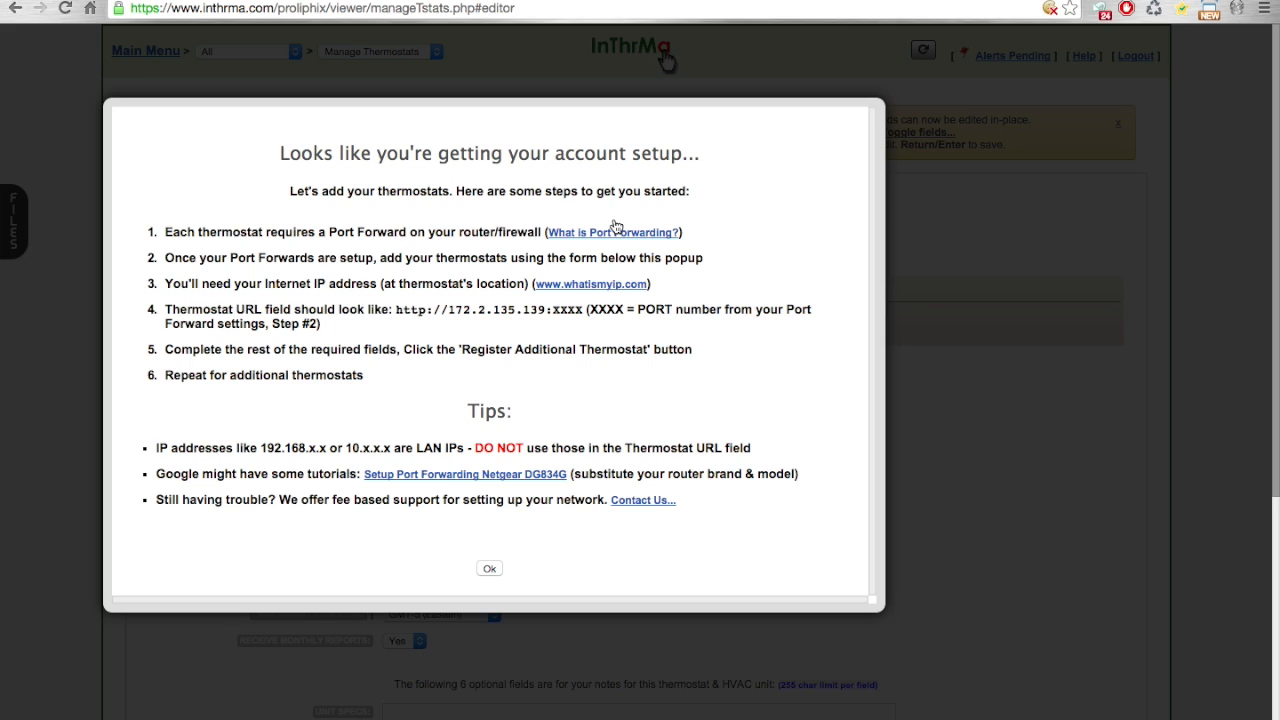
left_click(491, 569)
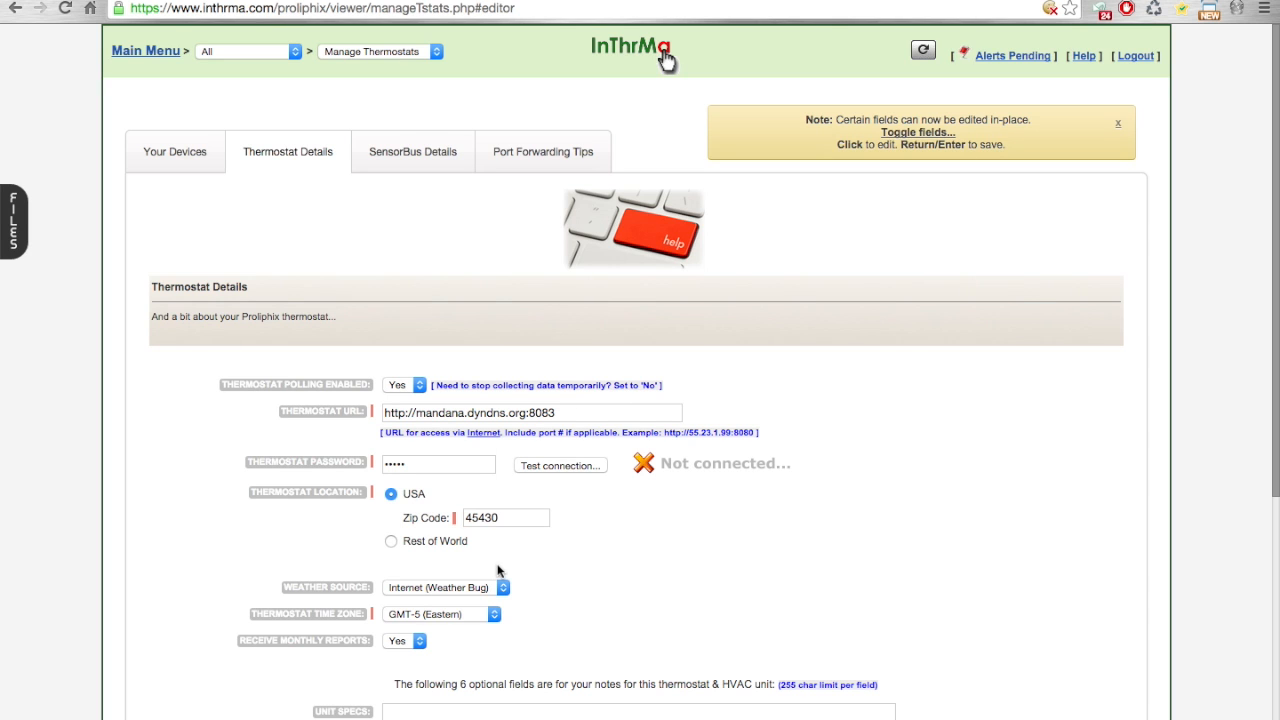